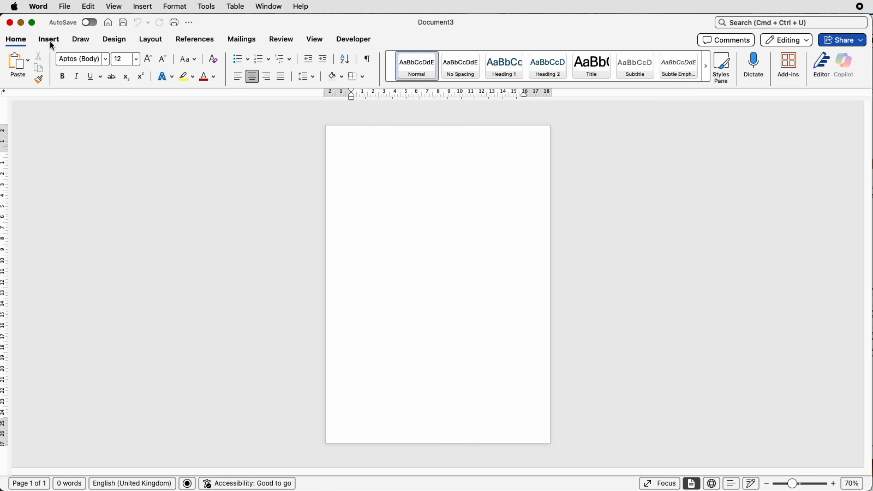
Draw a Flowchart Stored Data shape about 21.39 cm high and 10.57 cm wide on the blank page.
{"action": "left_click", "coordinate": [50, 42]}
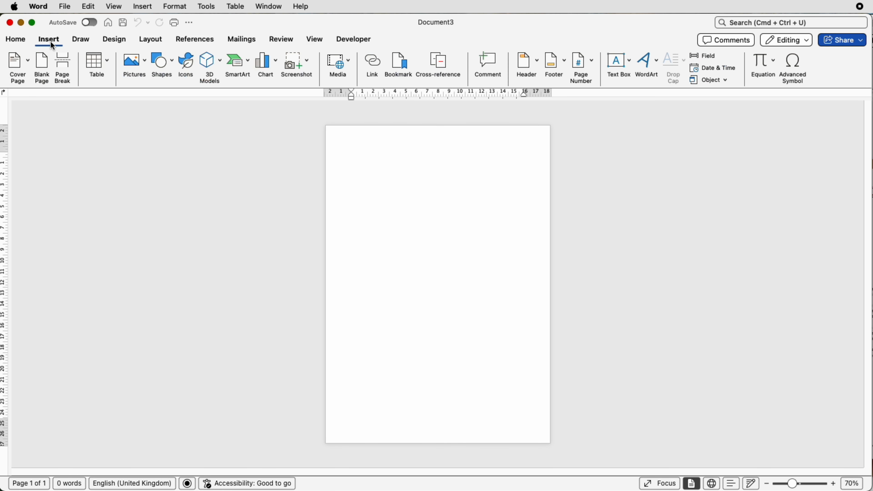
{"action": "left_click", "coordinate": [176, 74]}
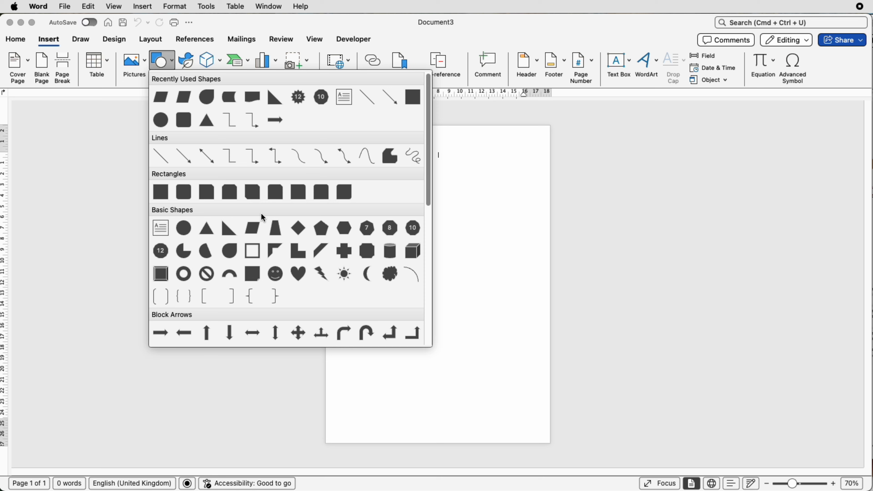
{"action": "scroll", "coordinate": [262, 217], "scroll_direction": "down", "scroll_amount": 10}
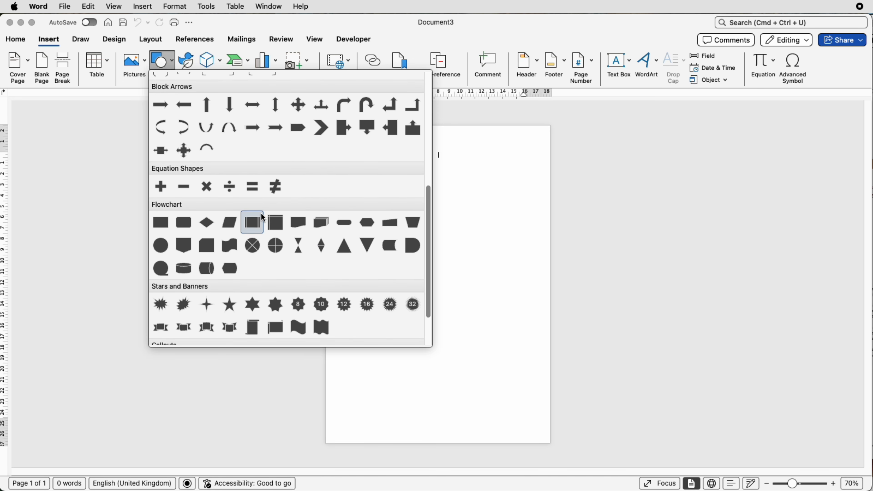
{"action": "left_click", "coordinate": [390, 245]}
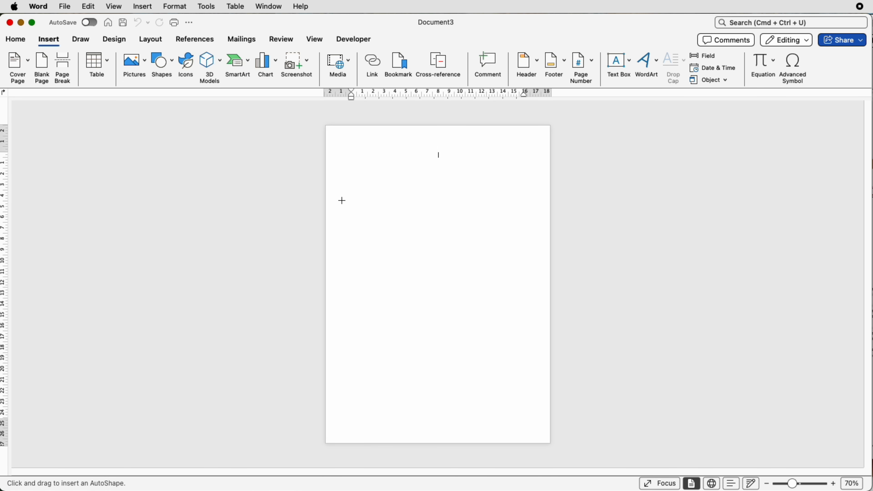
{"action": "mouse_move", "coordinate": [341, 198]}
{"action": "left_mouse_down"}
{"action": "mouse_move", "coordinate": [430, 279]}
{"action": "mouse_move", "coordinate": [454, 430]}
{"action": "left_mouse_up"}
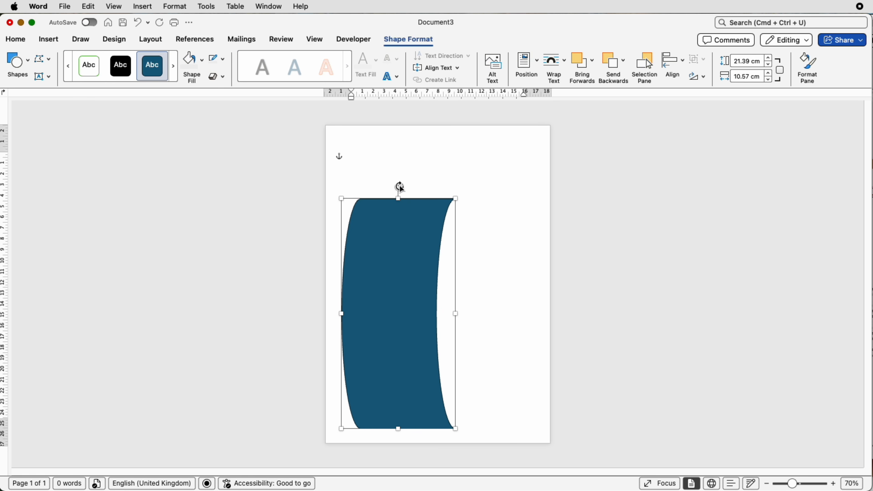
Rotate the shape 90° clockwise and move it so that it spans the full width of the page.
{"action": "mouse_move", "coordinate": [399, 187]}
{"action": "left_mouse_down"}
{"action": "mouse_move", "coordinate": [485, 225]}
{"action": "mouse_move", "coordinate": [517, 290]}
{"action": "mouse_move", "coordinate": [510, 311]}
{"action": "left_mouse_up"}
{"action": "left_click_drag", "start_coordinate": [395, 297], "coordinate": [433, 249]}
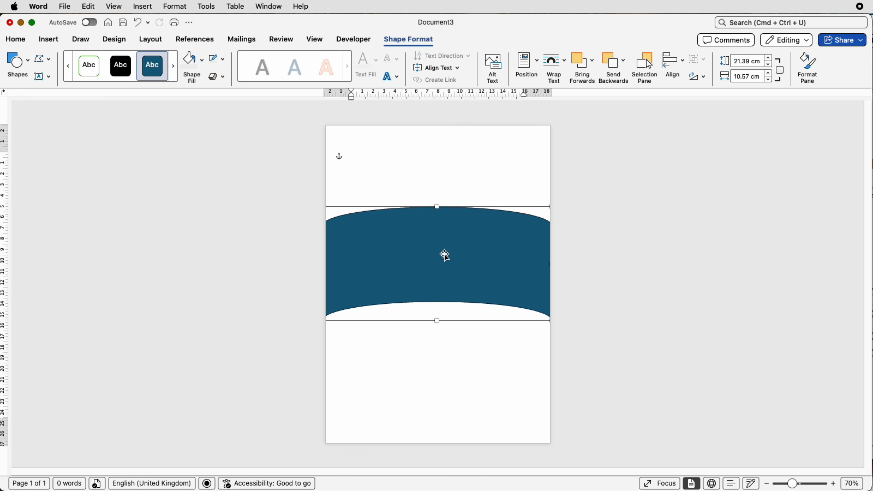
Remove the shape's outline by setting it to No line, and show the shape's fill options.
{"action": "left_click_drag", "start_coordinate": [793, 481], "coordinate": [794, 482]}
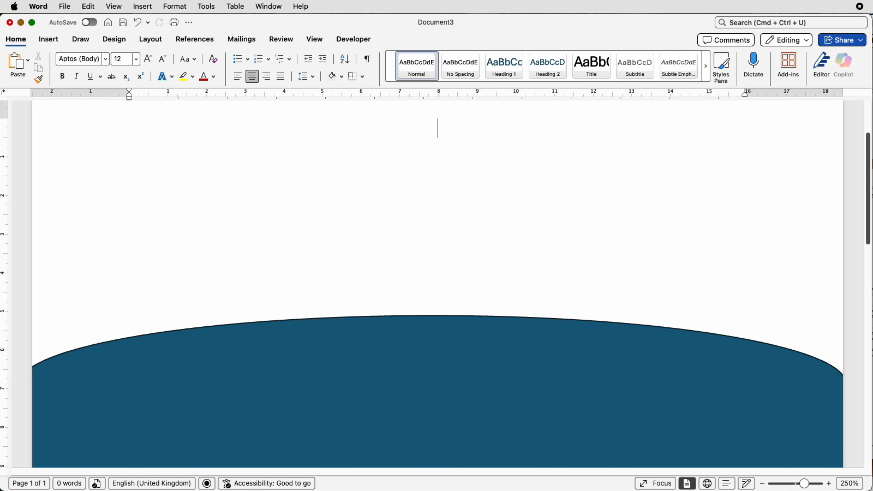
{"action": "left_click_drag", "start_coordinate": [805, 484], "coordinate": [796, 484]}
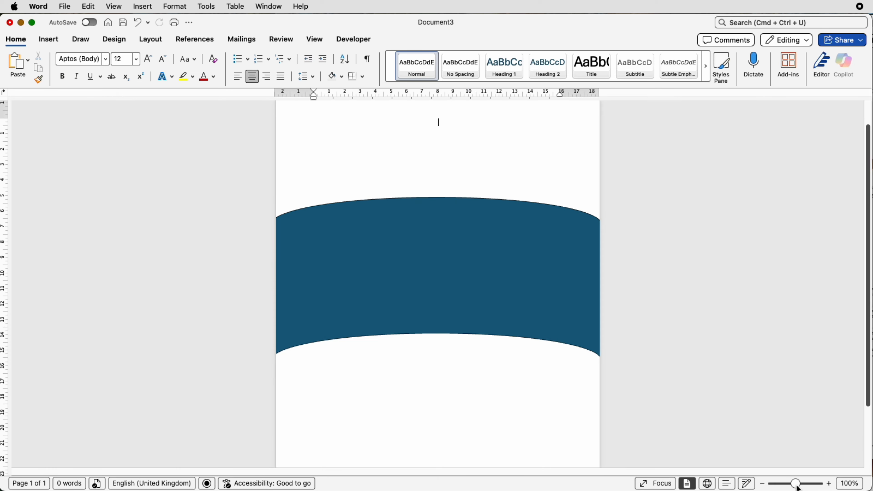
{"action": "left_click", "coordinate": [364, 265]}
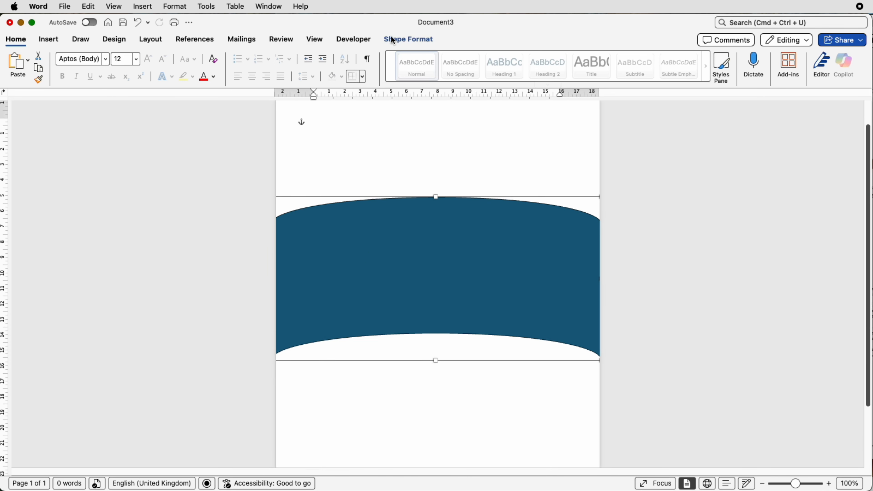
{"action": "left_click", "coordinate": [393, 39]}
{"action": "left_click", "coordinate": [807, 66]}
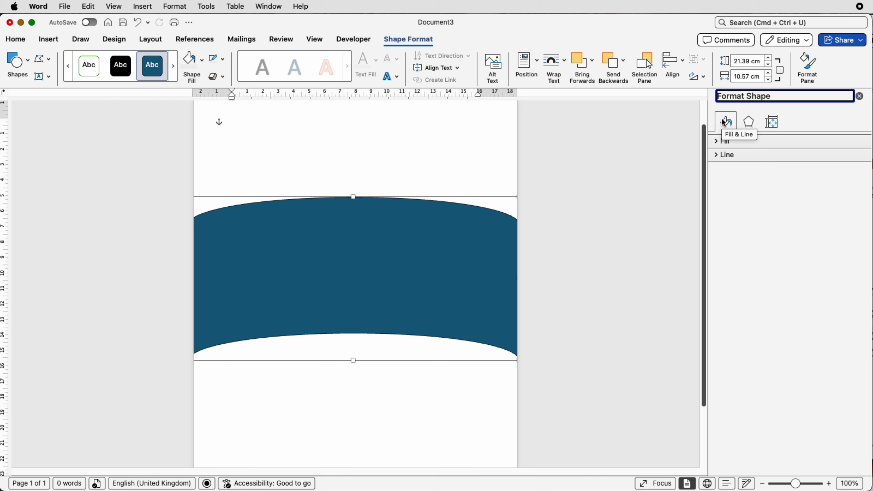
{"action": "left_click", "coordinate": [719, 156]}
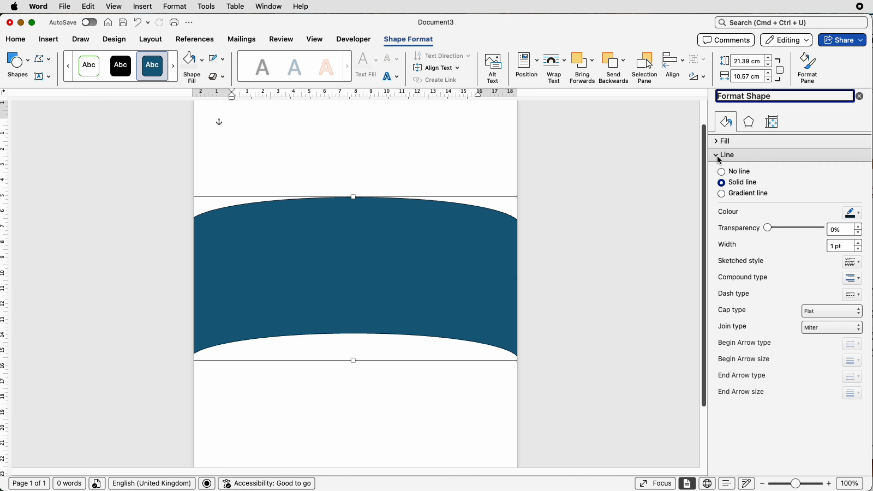
{"action": "left_click", "coordinate": [721, 172]}
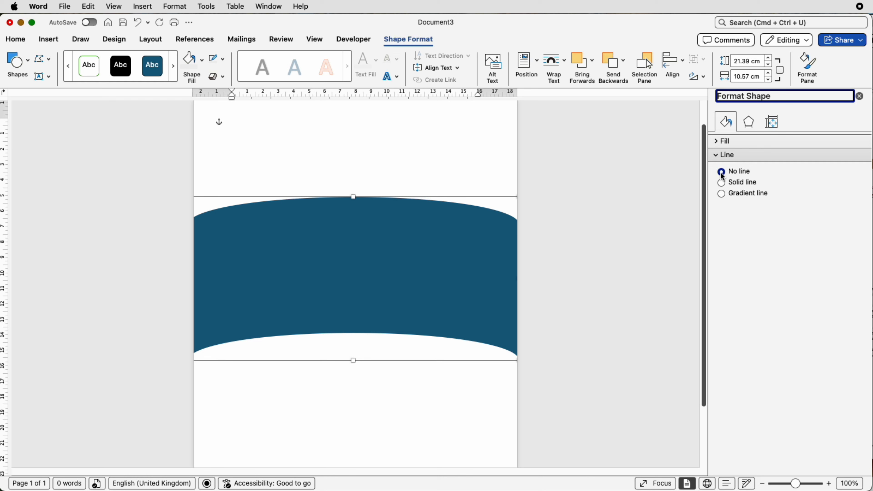
{"action": "left_click", "coordinate": [720, 158]}
{"action": "left_click", "coordinate": [719, 144]}
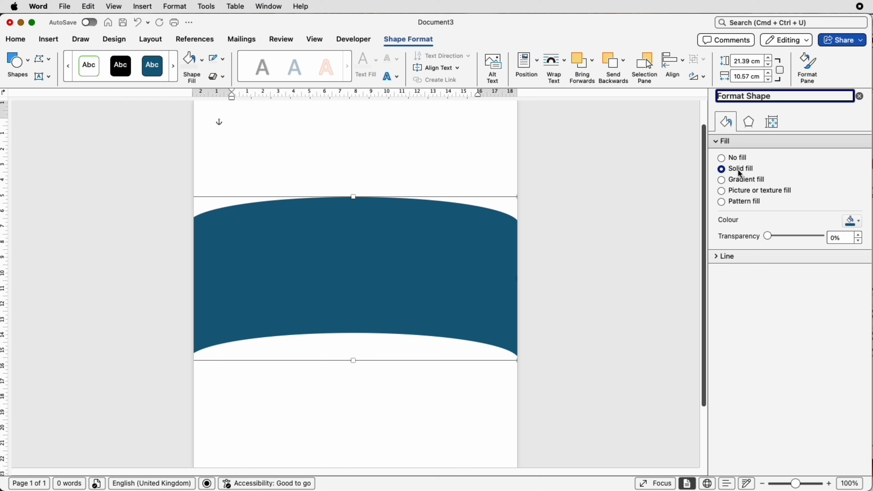
{"action": "left_click", "coordinate": [860, 223]}
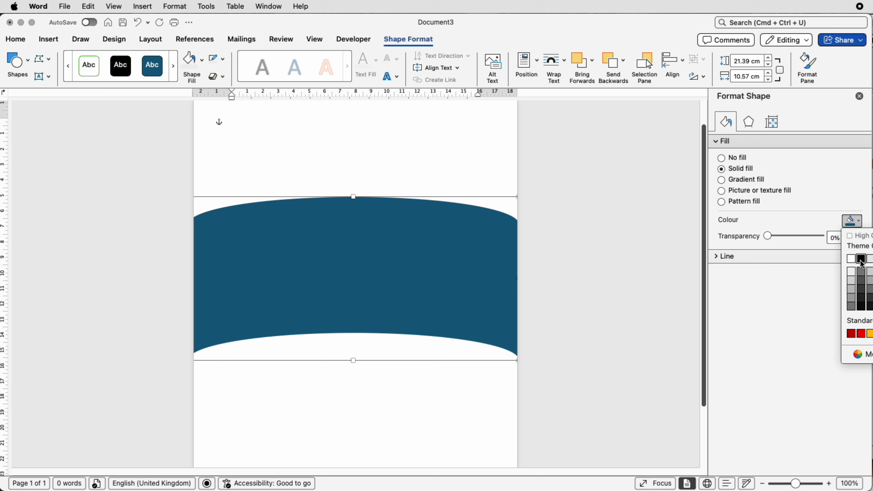
{"action": "left_click", "coordinate": [858, 357]}
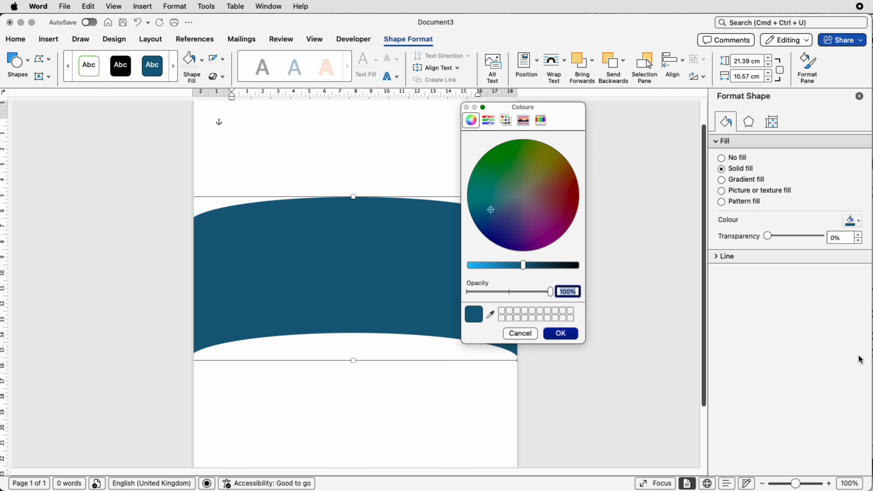
{"action": "left_click_drag", "start_coordinate": [524, 265], "coordinate": [476, 265]}
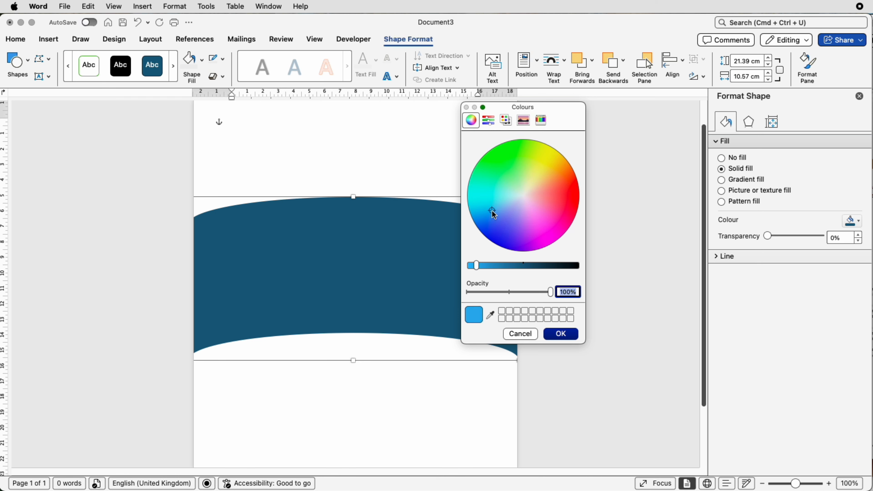
{"action": "left_click_drag", "start_coordinate": [491, 210], "coordinate": [525, 234]}
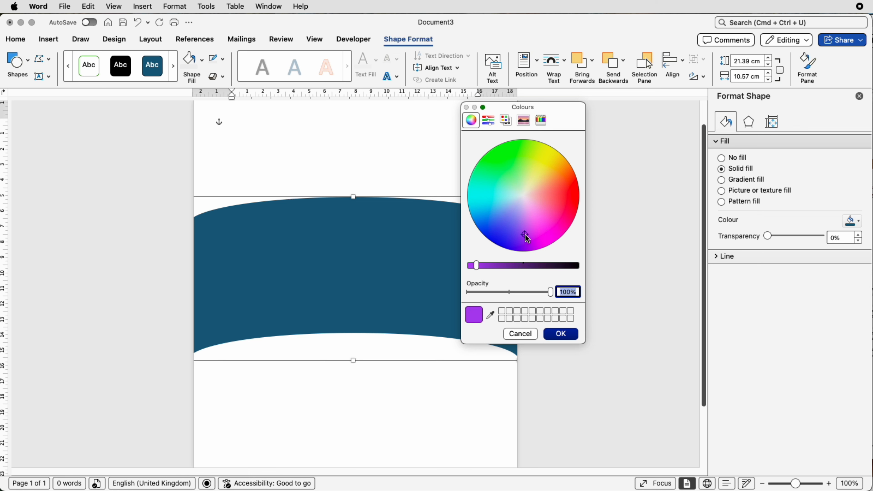
{"action": "left_click_drag", "start_coordinate": [519, 235], "coordinate": [524, 208]}
{"action": "mouse_move", "coordinate": [478, 270]}
{"action": "left_mouse_down"}
{"action": "mouse_move", "coordinate": [516, 269]}
{"action": "mouse_move", "coordinate": [475, 270]}
{"action": "left_mouse_up"}
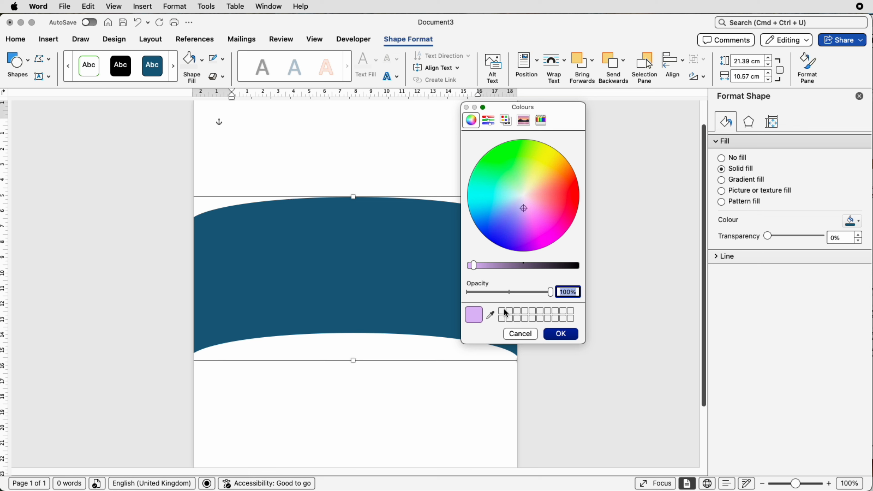
{"action": "left_click", "coordinate": [490, 315]}
{"action": "left_click", "coordinate": [398, 262]}
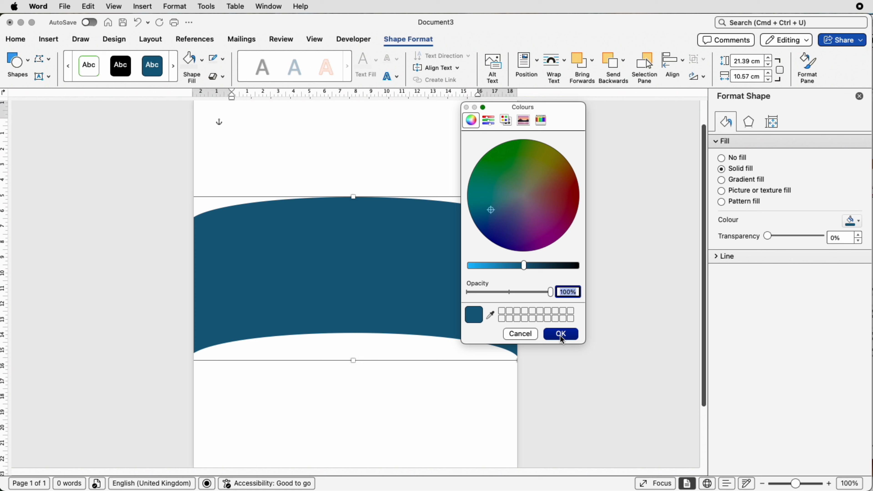
{"action": "left_click", "coordinate": [521, 334]}
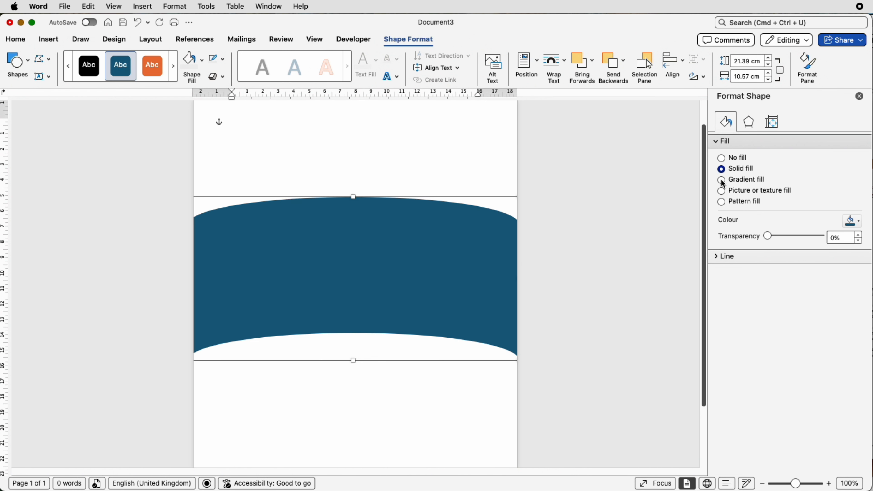
Apply a gradient fill to the shape and set the first gradient stop to standard red.
{"action": "left_click", "coordinate": [722, 179]}
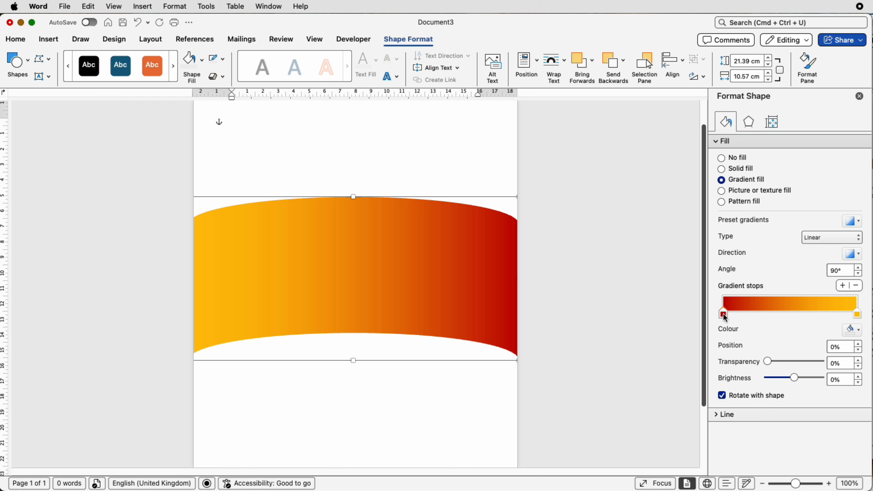
{"action": "left_click", "coordinate": [859, 332]}
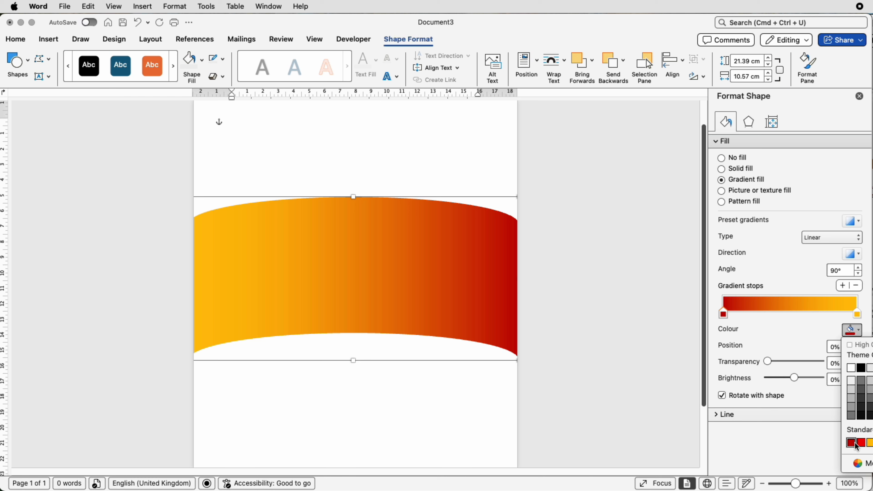
{"action": "left_click", "coordinate": [862, 443]}
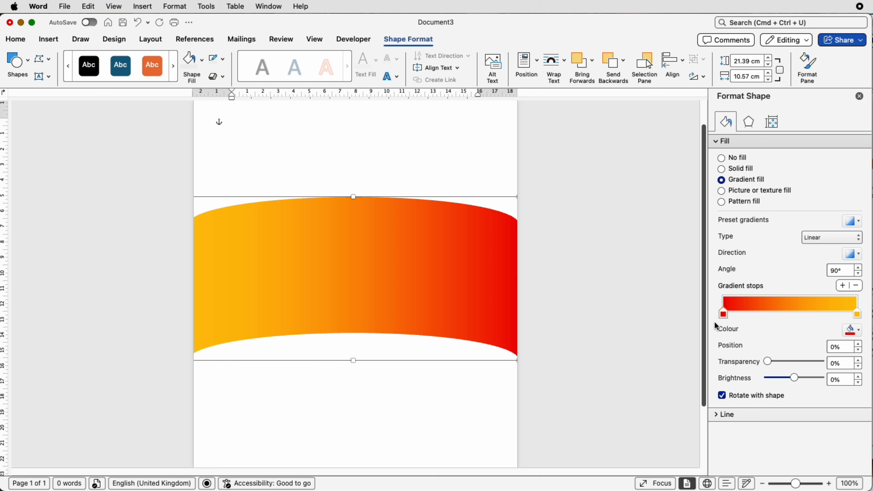
Set the last gradient stop at 100% to light green, leaving both stops at their end positions.
{"action": "left_click", "coordinate": [858, 315]}
{"action": "left_click", "coordinate": [854, 330]}
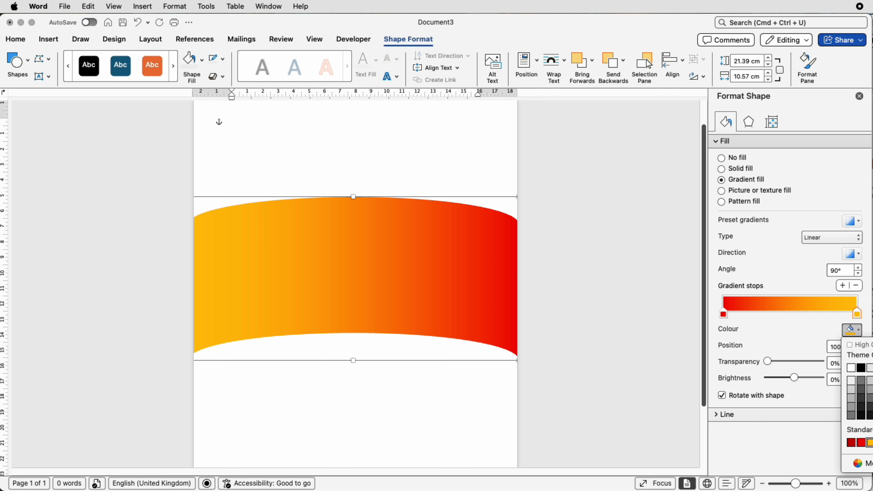
{"action": "left_click", "coordinate": [872, 442]}
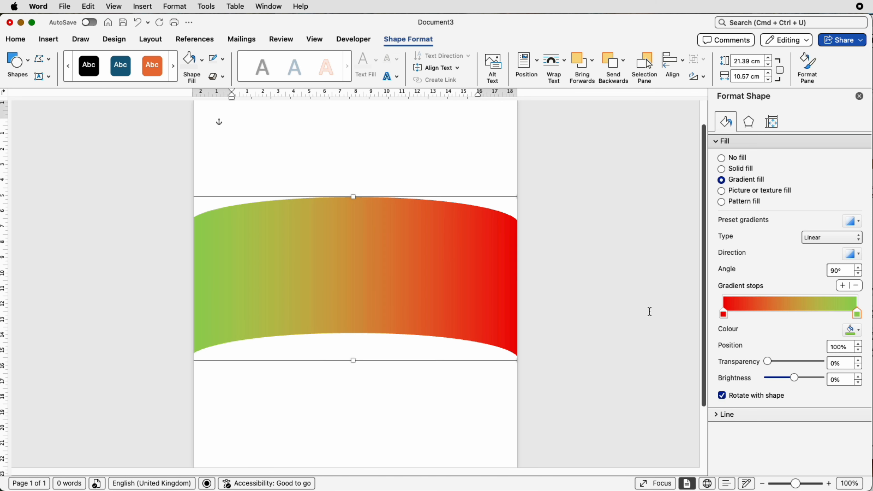
{"action": "mouse_move", "coordinate": [857, 316]}
{"action": "left_mouse_down"}
{"action": "mouse_move", "coordinate": [751, 311]}
{"action": "mouse_move", "coordinate": [857, 313]}
{"action": "left_mouse_up"}
{"action": "left_click", "coordinate": [721, 314]}
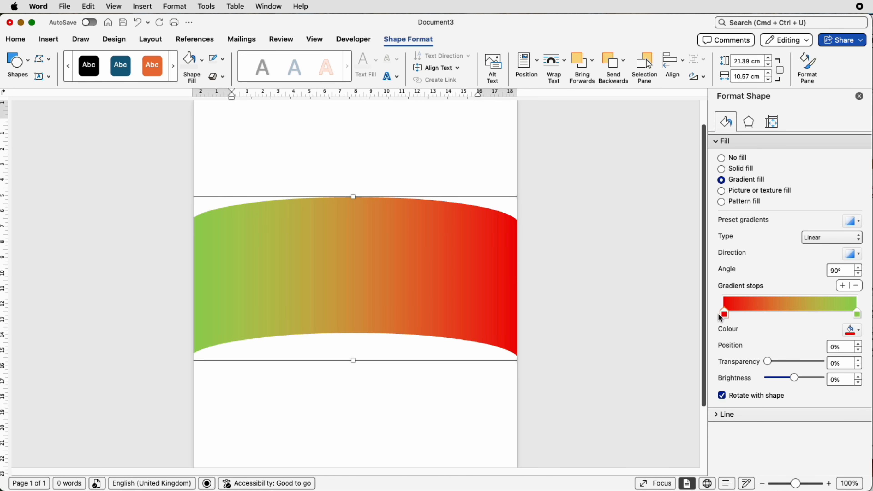
Set the gradient type to Radial with the direction spreading outward from the shape's centre.
{"action": "left_click", "coordinate": [836, 238]}
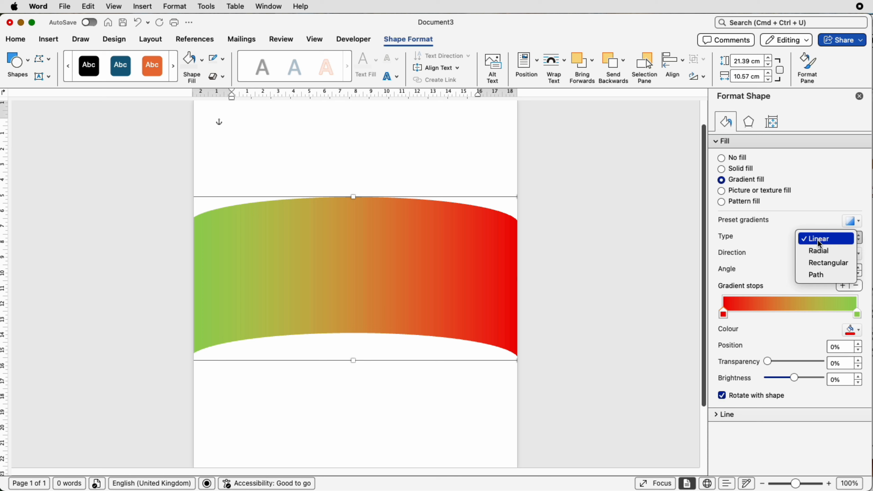
{"action": "left_click", "coordinate": [821, 255]}
{"action": "left_click", "coordinate": [859, 255]}
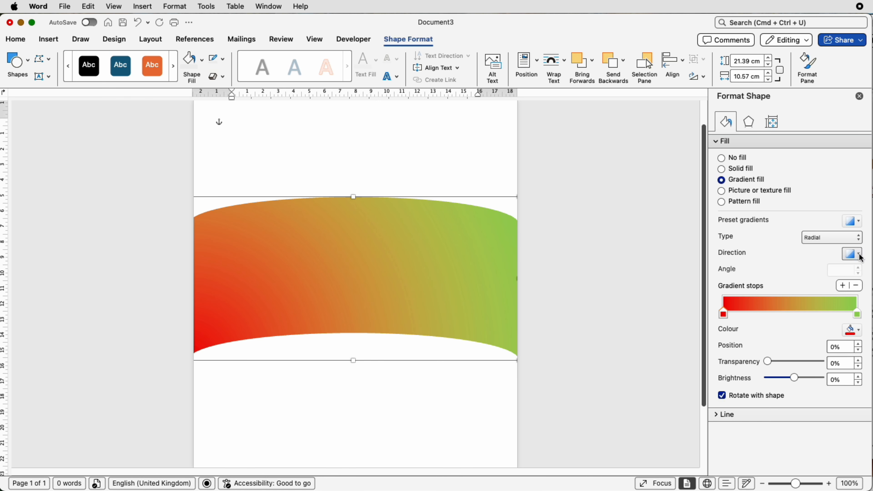
{"action": "left_click", "coordinate": [872, 276]}
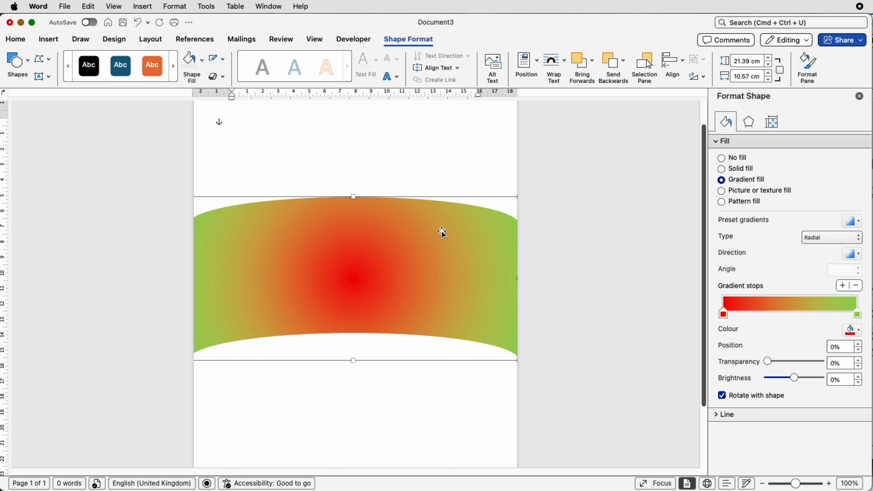
{"action": "mouse_move", "coordinate": [721, 311]}
{"action": "left_mouse_down"}
{"action": "mouse_move", "coordinate": [795, 311]}
{"action": "mouse_move", "coordinate": [721, 312]}
{"action": "left_mouse_up"}
Set the gradient type to Linear and choose the direction with a 0° angle, running down the shape.
{"action": "left_click", "coordinate": [838, 237]}
{"action": "left_click", "coordinate": [837, 231]}
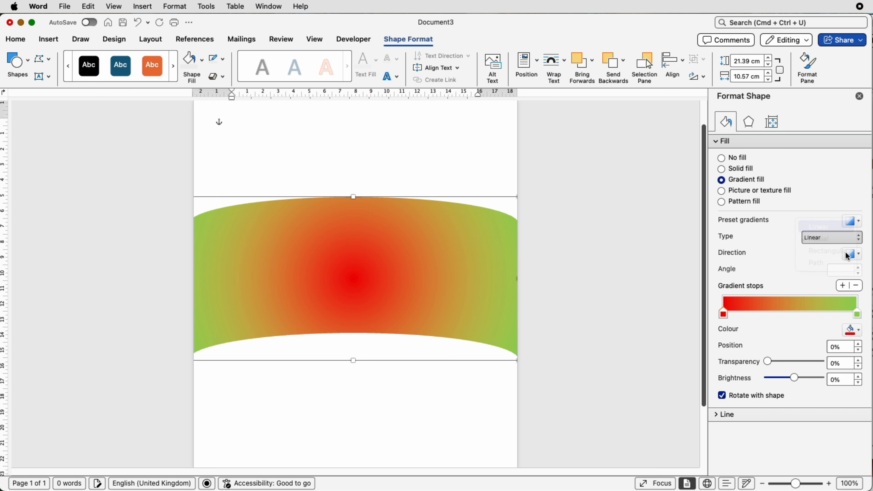
{"action": "left_click", "coordinate": [858, 255]}
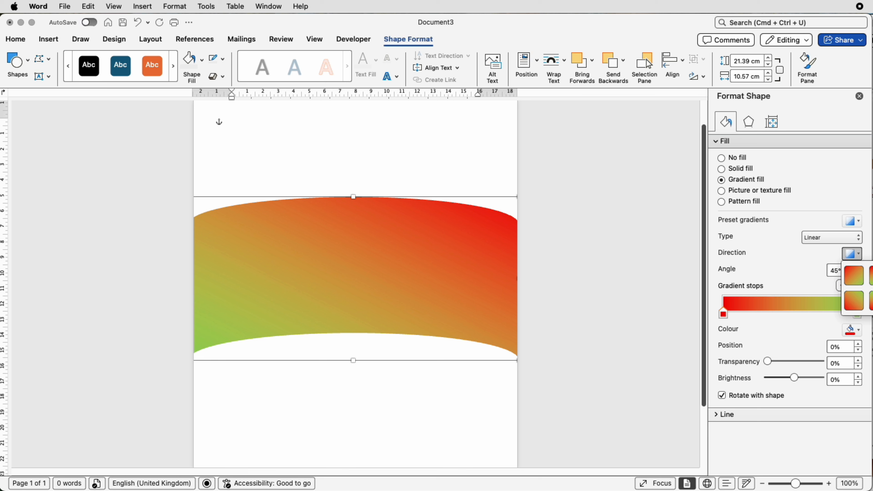
{"action": "left_click", "coordinate": [872, 275]}
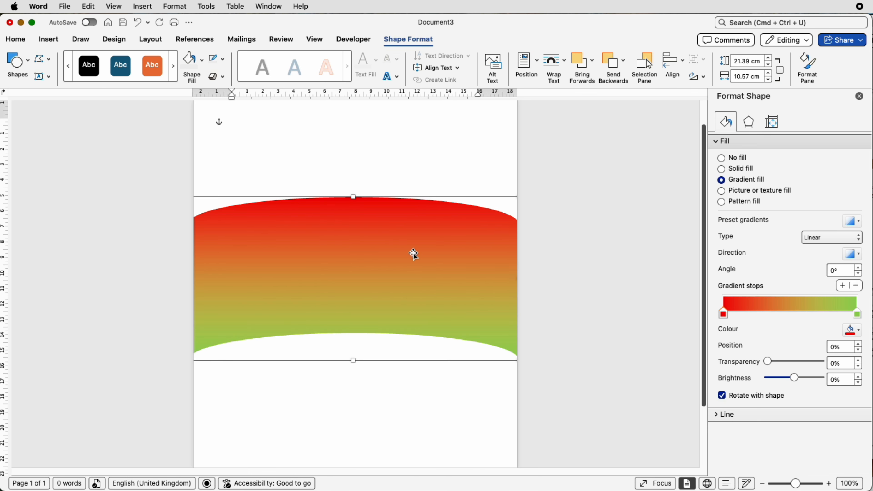
Set the last gradient stop at 100% to standard orange.
{"action": "left_click", "coordinate": [859, 317]}
{"action": "left_click", "coordinate": [862, 333]}
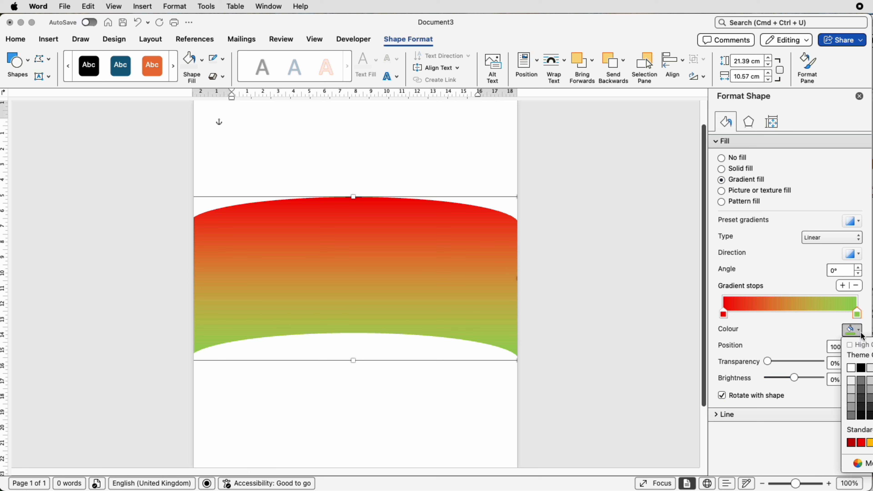
{"action": "left_click", "coordinate": [870, 444]}
Set the first gradient stop at 0% to standard dark red.
{"action": "left_click", "coordinate": [723, 315]}
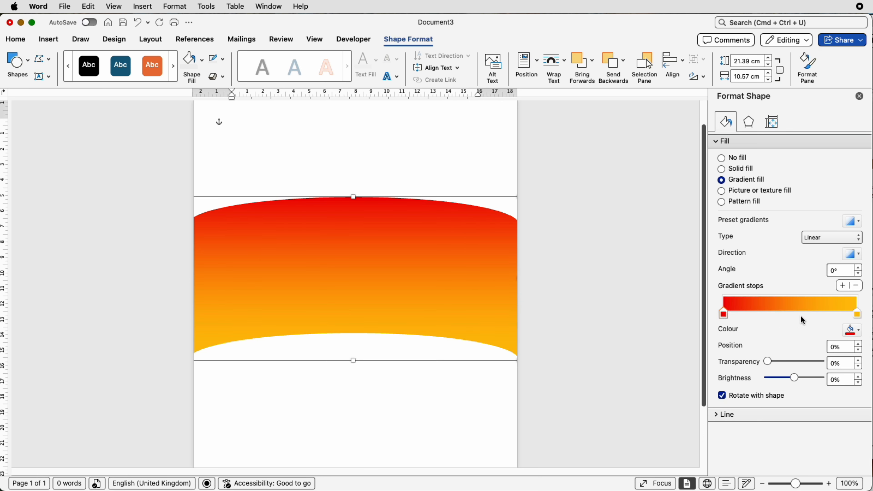
{"action": "left_click", "coordinate": [852, 330]}
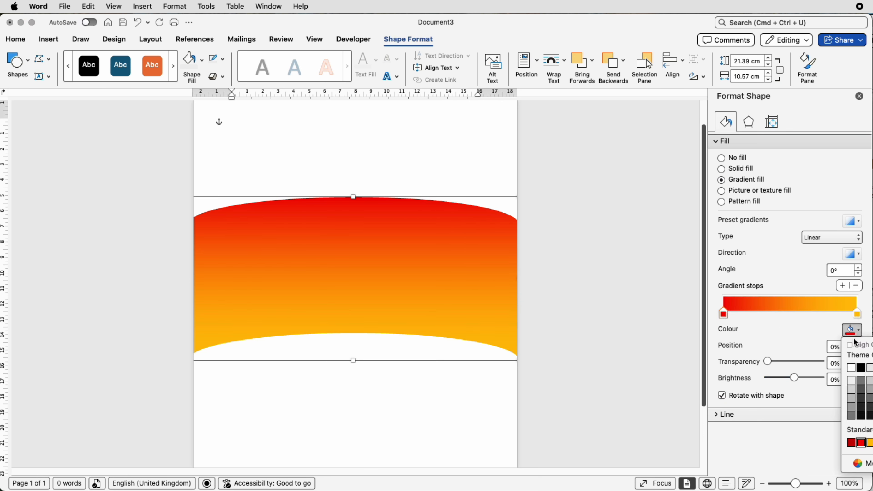
{"action": "left_click", "coordinate": [851, 444]}
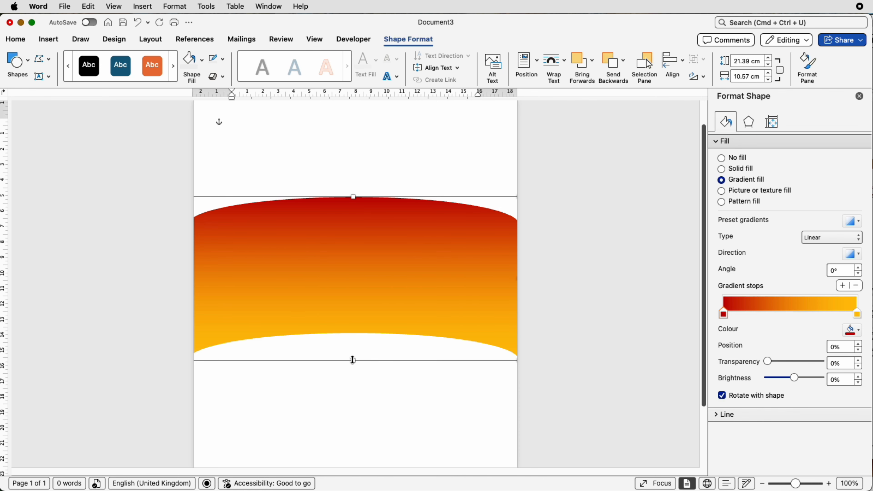
Reduce the curved shape's height to about 7.04 cm and set the gradient direction to 90° so it runs across the shape.
{"action": "left_click_drag", "start_coordinate": [353, 360], "coordinate": [359, 305]}
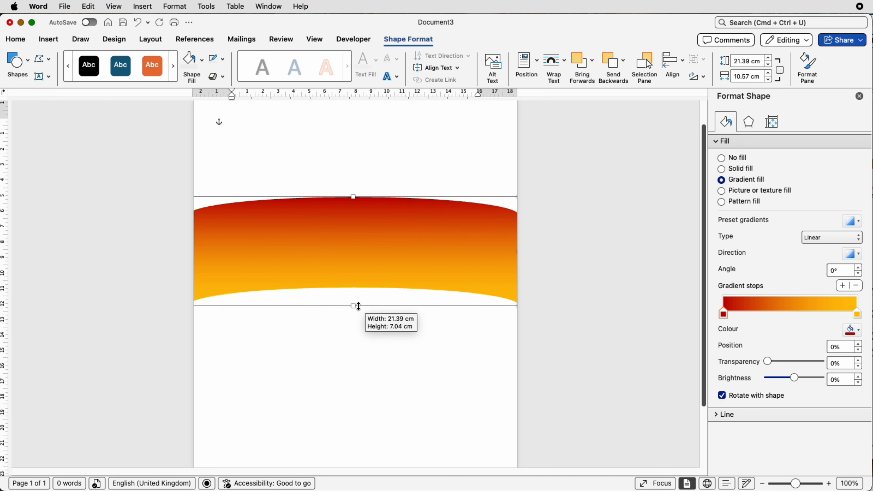
{"action": "left_click", "coordinate": [858, 254]}
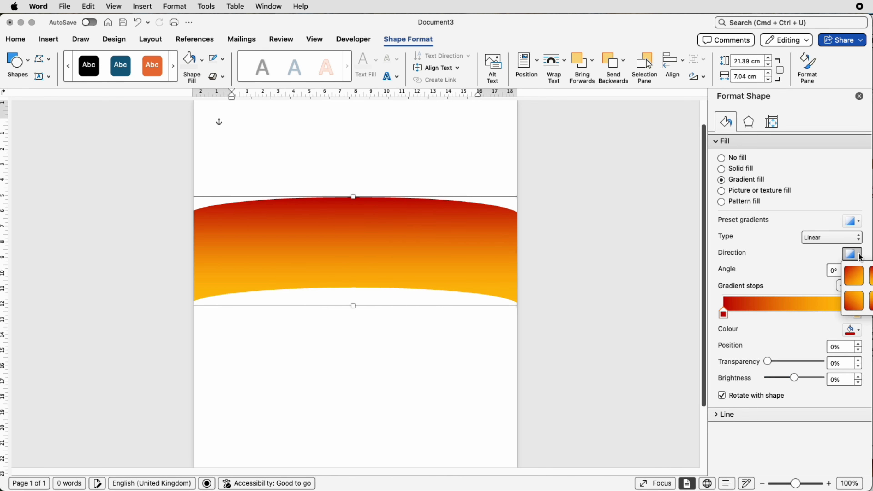
{"action": "left_click", "coordinate": [870, 275]}
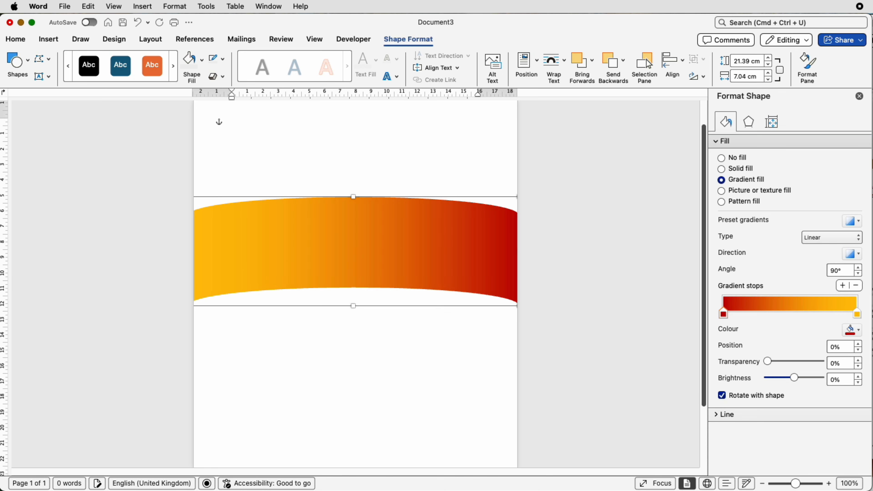
Tilt the curved shape downward to the right, stretch it to about 25.73 cm wide and position it across the page's upper-right corner.
{"action": "left_click_drag", "start_coordinate": [349, 265], "coordinate": [305, 259]}
{"action": "left_click_drag", "start_coordinate": [486, 245], "coordinate": [483, 287]}
{"action": "left_click_drag", "start_coordinate": [474, 303], "coordinate": [468, 306]}
{"action": "left_click_drag", "start_coordinate": [382, 265], "coordinate": [377, 168]}
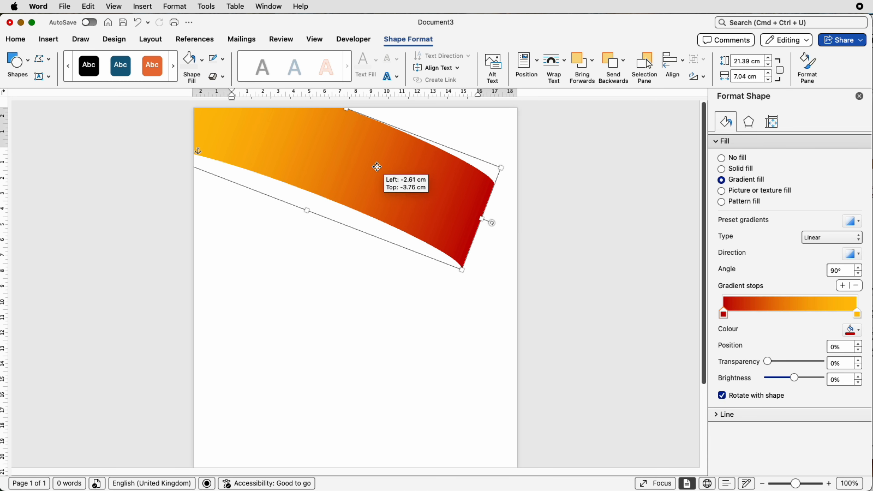
{"action": "left_click_drag", "start_coordinate": [482, 221], "coordinate": [427, 233]}
{"action": "left_click_drag", "start_coordinate": [507, 263], "coordinate": [515, 236]}
{"action": "left_click_drag", "start_coordinate": [414, 209], "coordinate": [494, 134]}
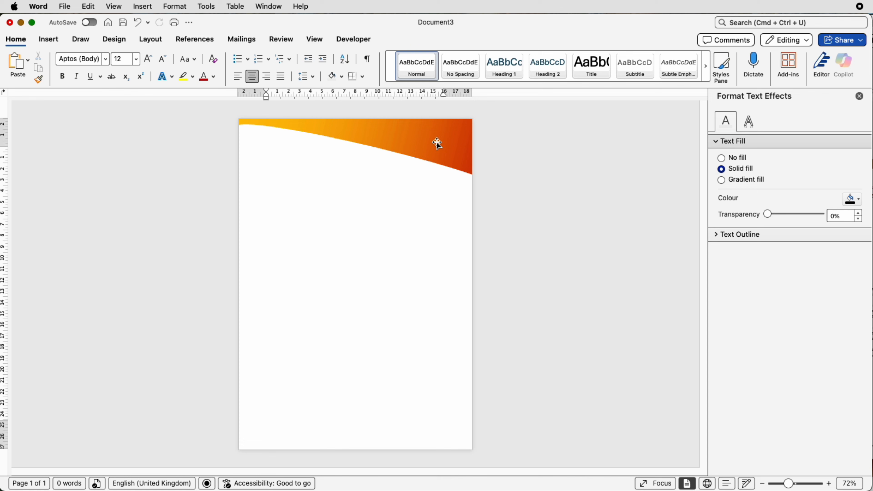
Place a duplicate of the curved header shape in the lower half of the page.
{"action": "left_click", "coordinate": [437, 144]}
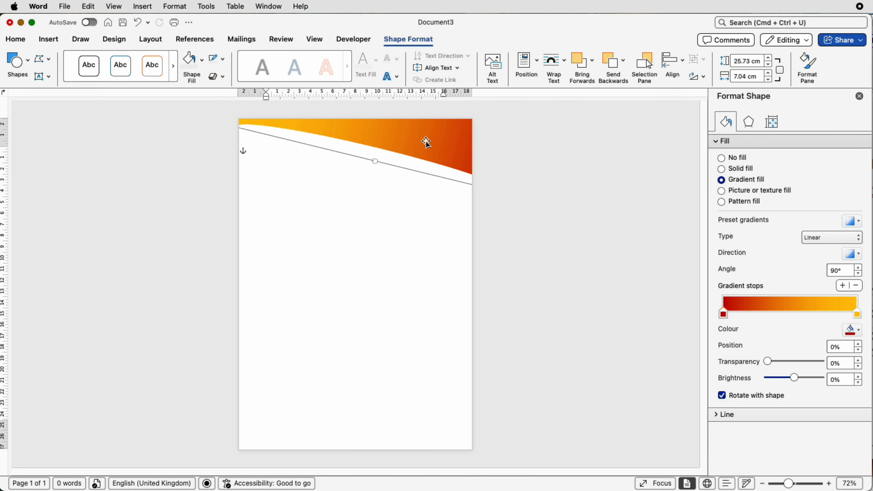
{"action": "left_click_drag", "start_coordinate": [426, 142], "coordinate": [398, 347]}
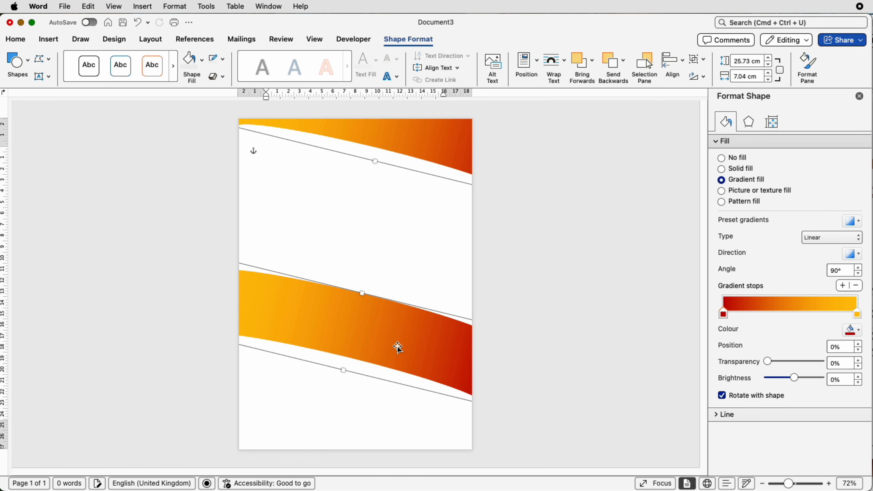
{"action": "left_click", "coordinate": [400, 251]}
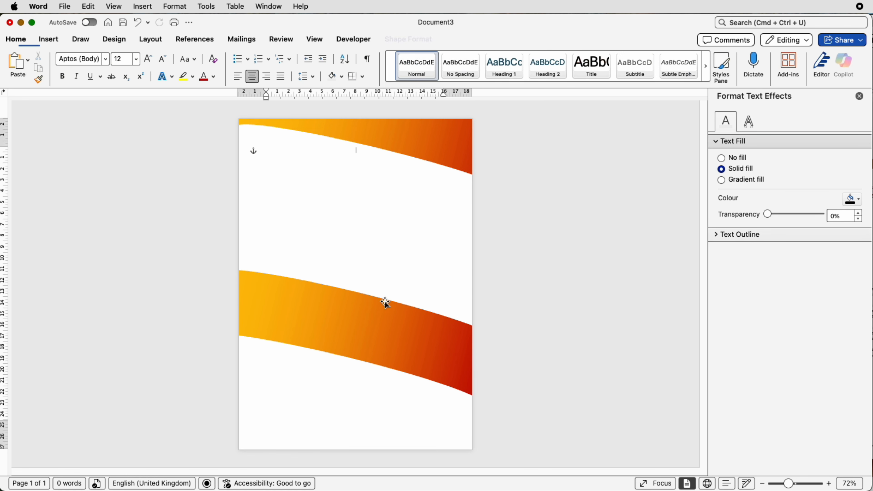
Rotate the duplicate shape nearly upside down and move it to the page's bottom edge as a footer.
{"action": "left_click", "coordinate": [371, 331]}
{"action": "left_click_drag", "start_coordinate": [386, 331], "coordinate": [331, 311]}
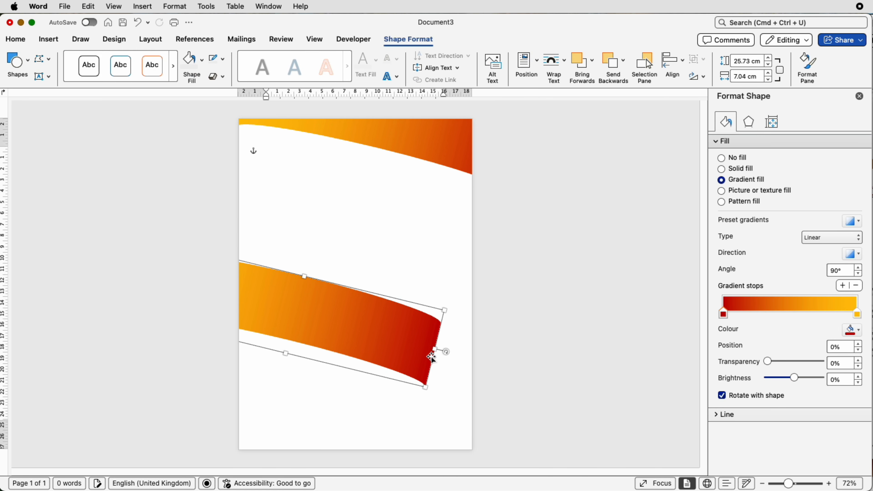
{"action": "left_click_drag", "start_coordinate": [446, 352], "coordinate": [181, 312]}
{"action": "left_click_drag", "start_coordinate": [343, 338], "coordinate": [390, 441]}
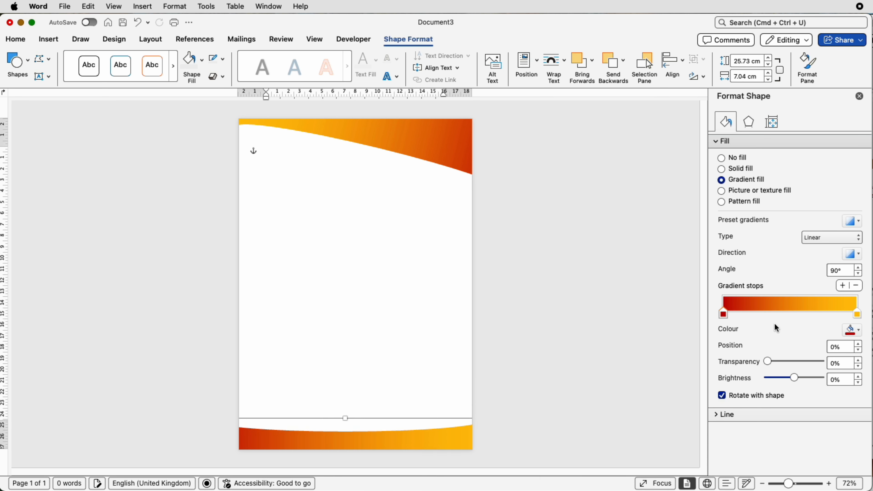
Set the footer shape's gradient angle to 0° and swap its stops, with dark red at 99% and orange moved inward from the start.
{"action": "left_click", "coordinate": [853, 254]}
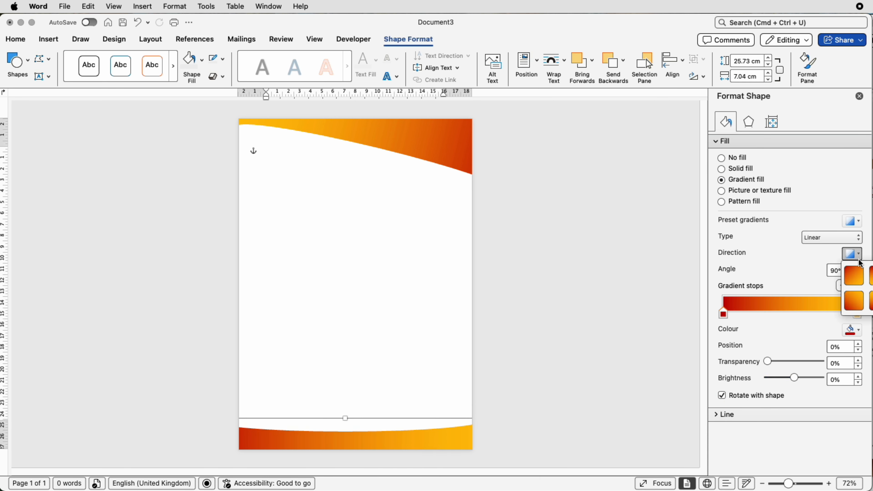
{"action": "left_click", "coordinate": [872, 275]}
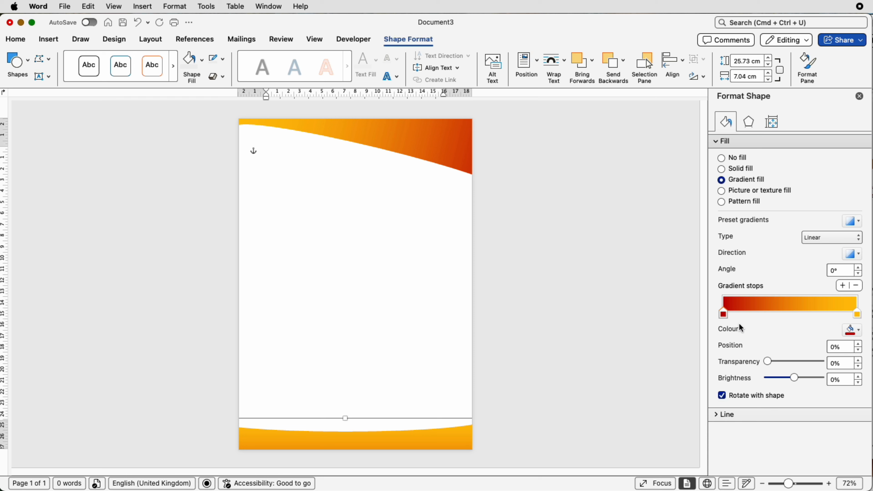
{"action": "left_click_drag", "start_coordinate": [724, 316], "coordinate": [751, 315]}
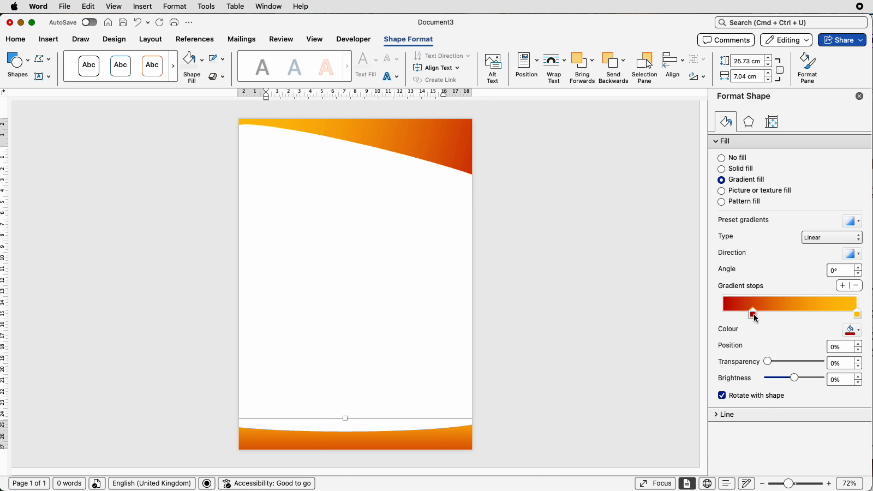
{"action": "left_click_drag", "start_coordinate": [760, 315], "coordinate": [803, 314]}
{"action": "left_click", "coordinate": [856, 315]}
{"action": "left_click_drag", "start_coordinate": [857, 314], "coordinate": [726, 316]}
{"action": "left_click_drag", "start_coordinate": [803, 315], "coordinate": [857, 316]}
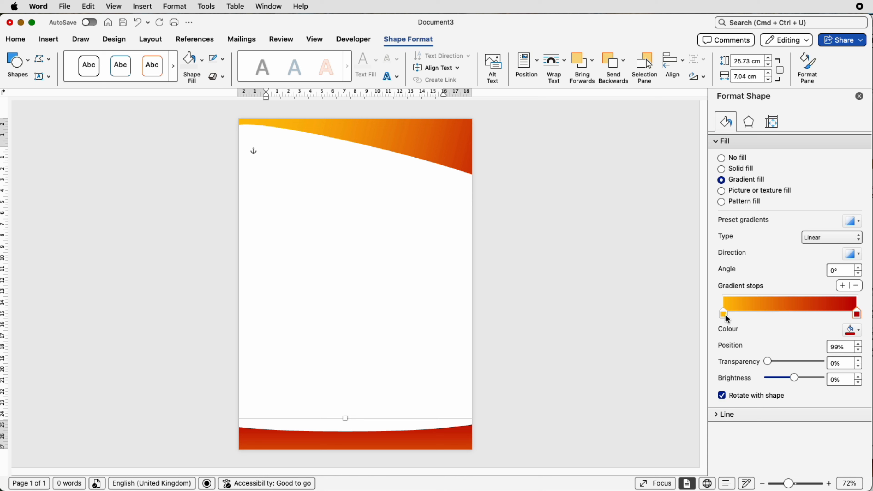
{"action": "left_click_drag", "start_coordinate": [726, 314], "coordinate": [777, 318]}
Paste the copied logo graphic with company name and tag line onto the page below the header shape.
{"action": "left_click", "coordinate": [326, 183]}
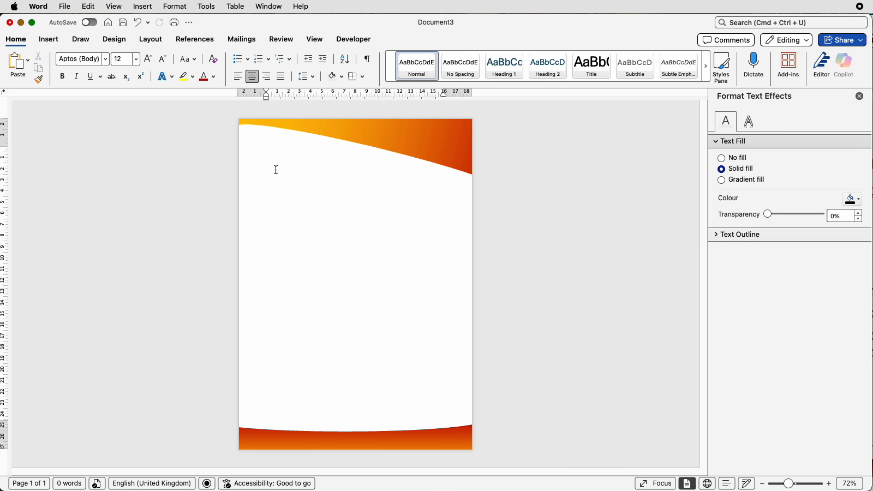
{"action": "key", "text": "super+v"}
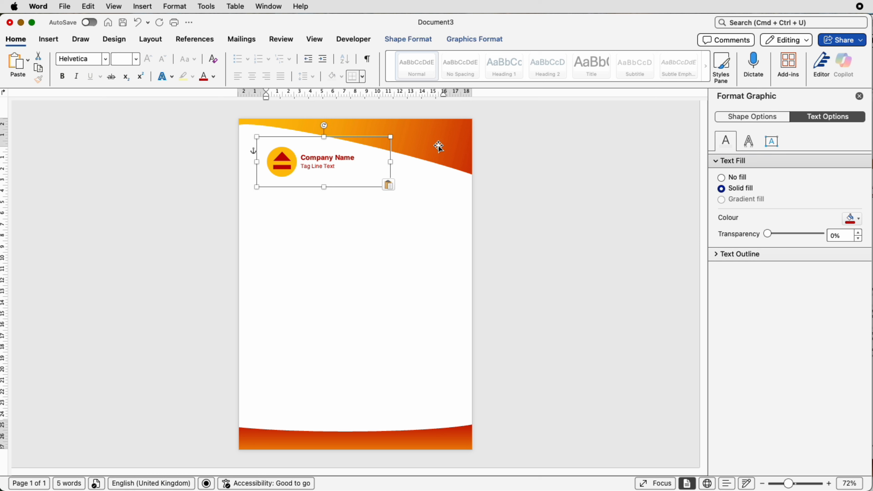
{"action": "left_click", "coordinate": [214, 76]}
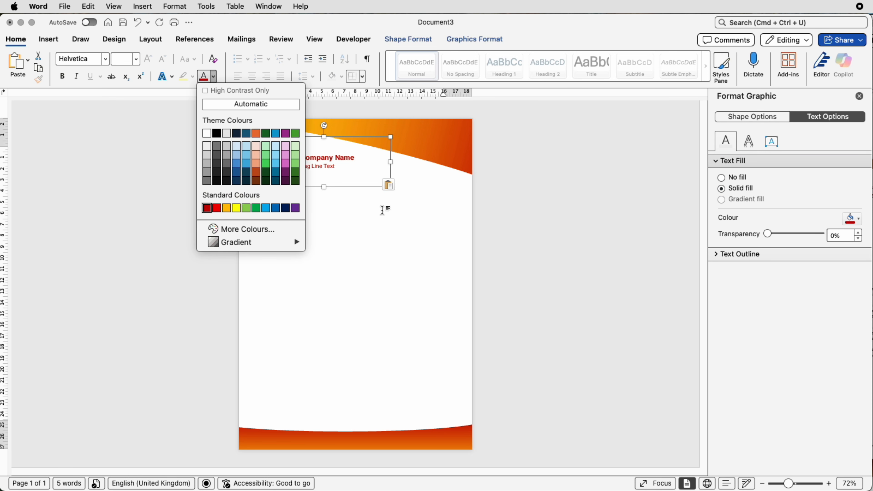
{"action": "left_click", "coordinate": [383, 210]}
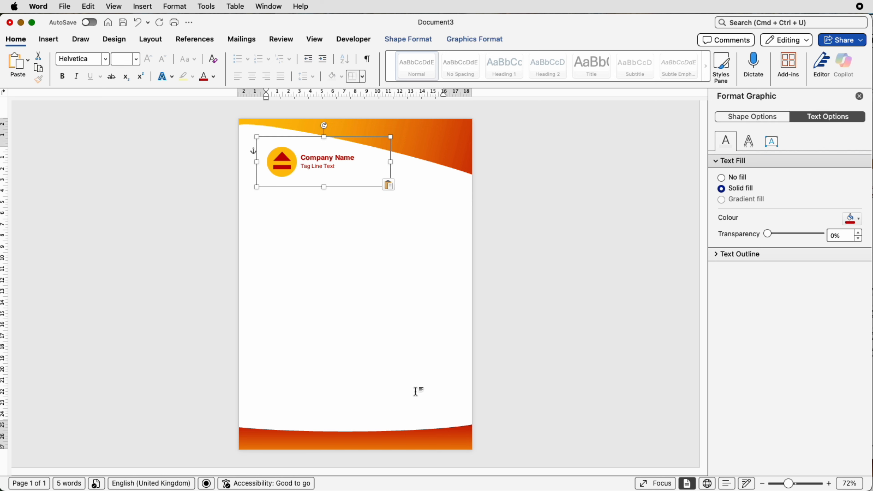
{"action": "left_click", "coordinate": [324, 167]}
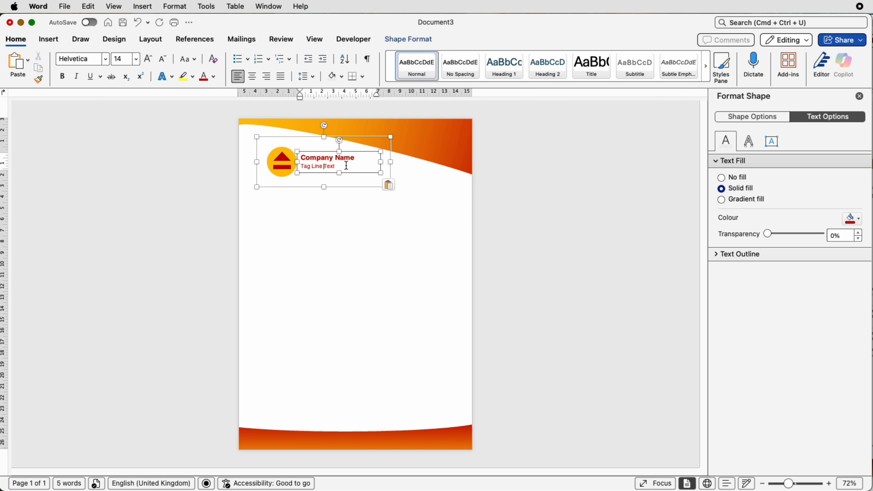
{"action": "key", "text": "Escape"}
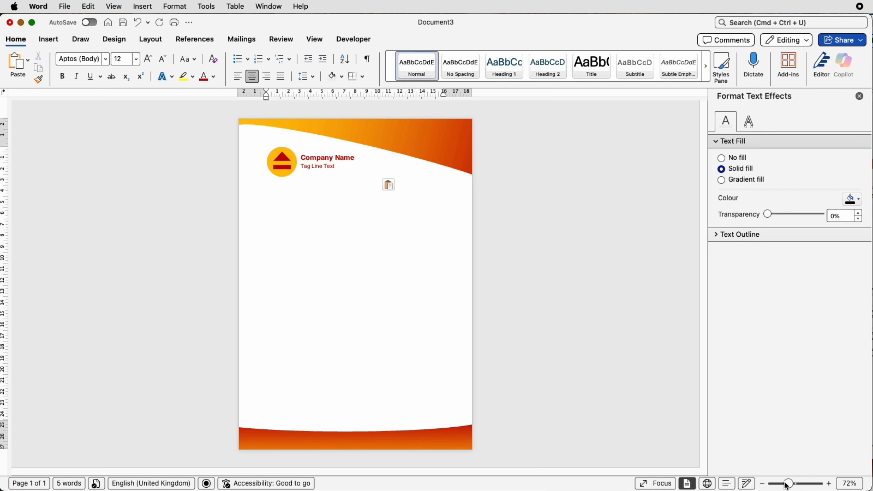
Draw a text box about 12.55 cm wide and 3.96 cm high below the logo.
{"action": "left_click_drag", "start_coordinate": [787, 485], "coordinate": [797, 483]}
{"action": "left_click", "coordinate": [48, 40]}
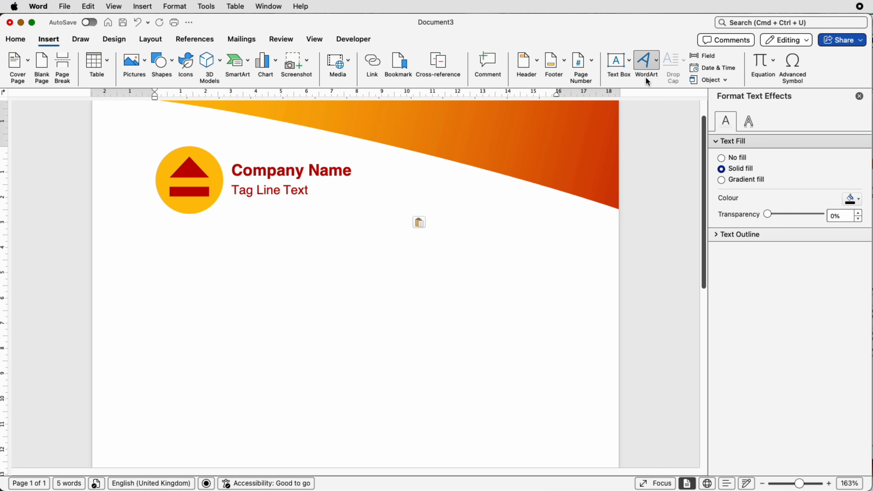
{"action": "left_click", "coordinate": [628, 61]}
{"action": "left_click", "coordinate": [632, 78]}
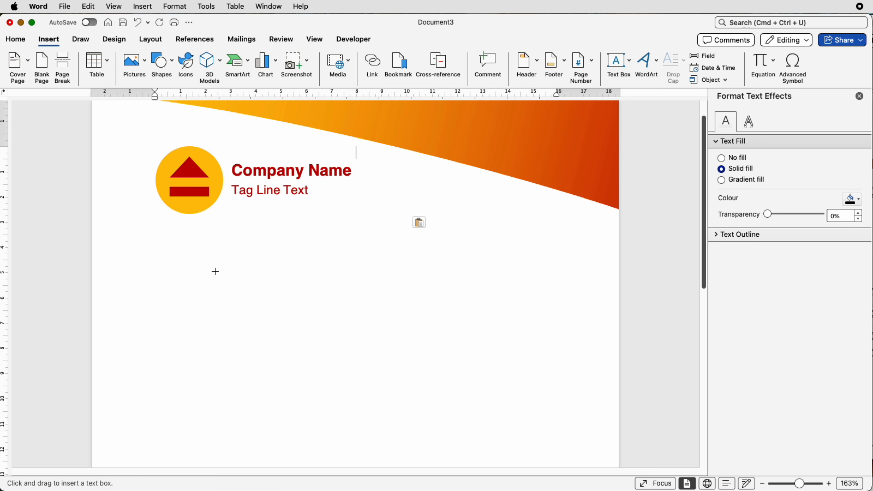
{"action": "left_click_drag", "start_coordinate": [233, 249], "coordinate": [549, 349]}
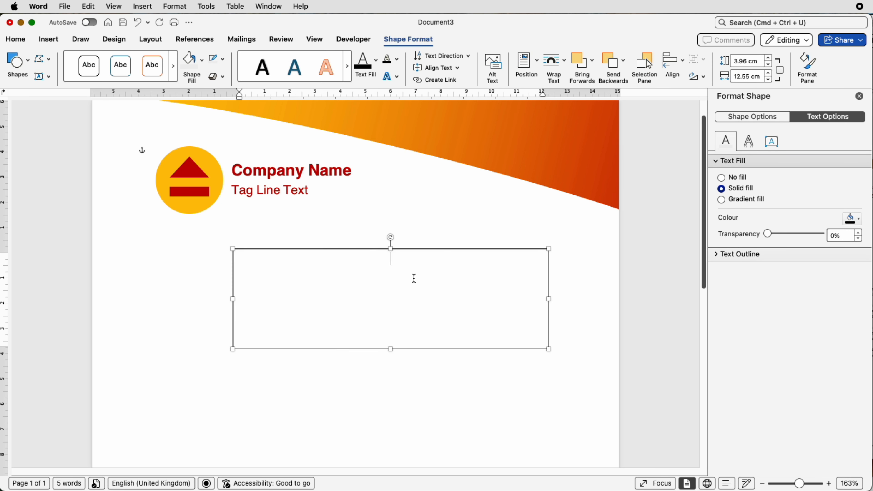
{"action": "type", "text": "skdjhfksdnf"}
{"action": "key", "text": "BackSpace"}
{"action": "key", "text": "BackSpace"}
{"action": "key", "text": "BackSpace"}
{"action": "key", "text": "BackSpace"}
{"action": "key", "text": "BackSpace"}
{"action": "key", "text": "BackSpace"}
Replace the text box's contents with the copied address, phone, e-mail and website lines, and adjust the spacing between e-mail and website.
{"action": "key", "text": "super+a"}
{"action": "key", "text": "super+v"}
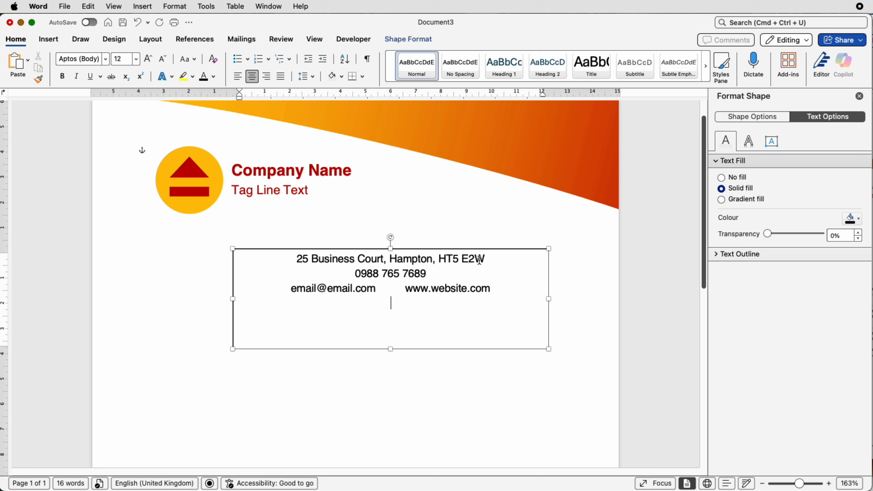
{"action": "left_click", "coordinate": [404, 288]}
{"action": "key", "text": "BackSpace"}
{"action": "key", "text": "BackSpace"}
{"action": "key", "text": "BackSpace"}
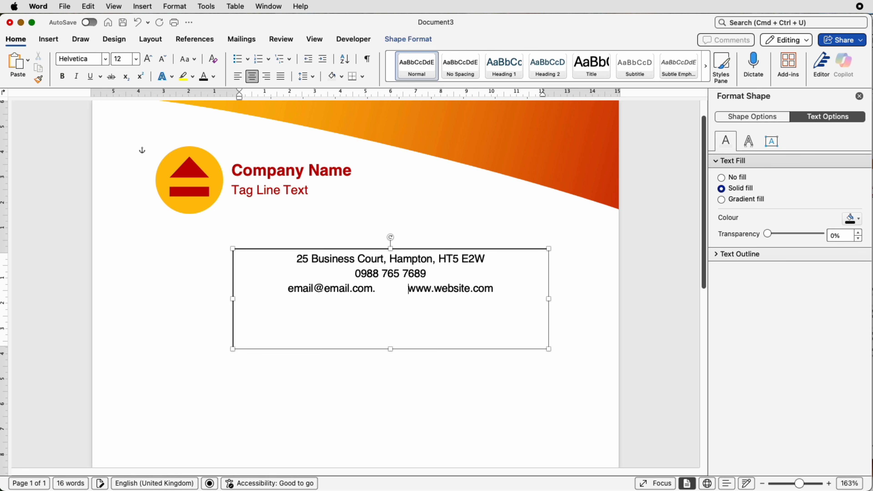
{"action": "scroll", "coordinate": [377, 289], "scroll_direction": "down", "scroll_amount": 1}
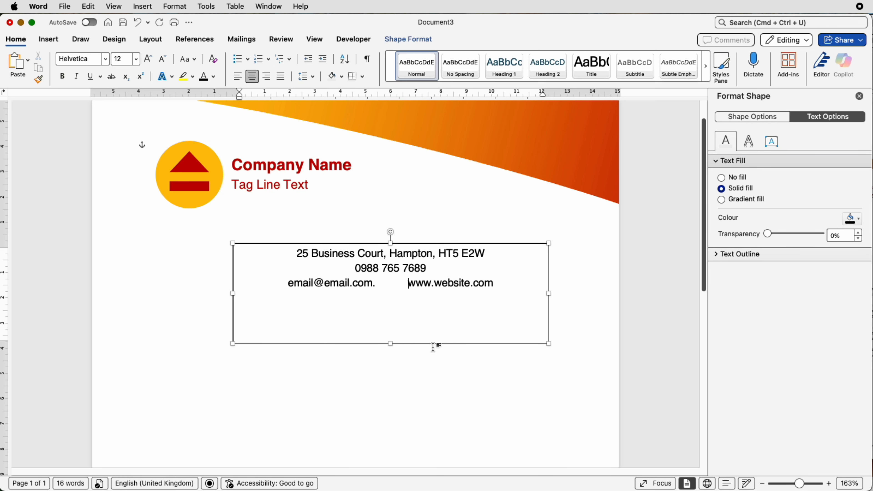
{"action": "scroll", "coordinate": [410, 299], "scroll_direction": "down", "scroll_amount": 1}
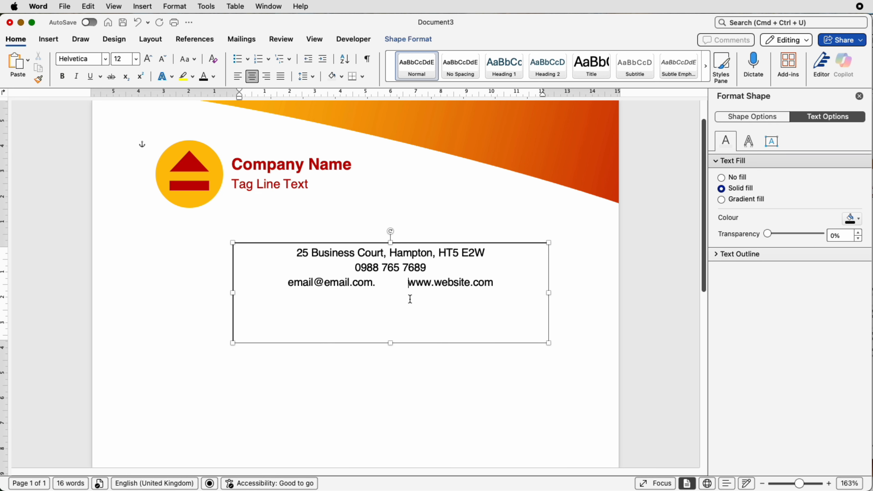
{"action": "left_click", "coordinate": [433, 365]}
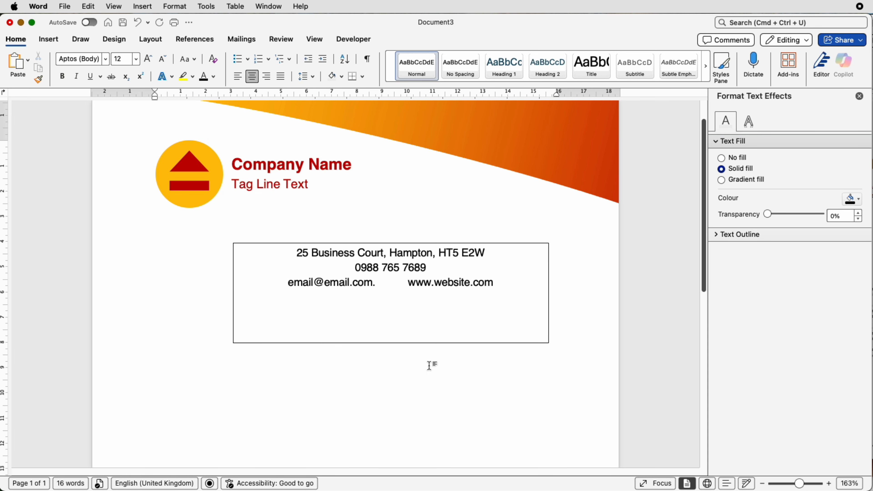